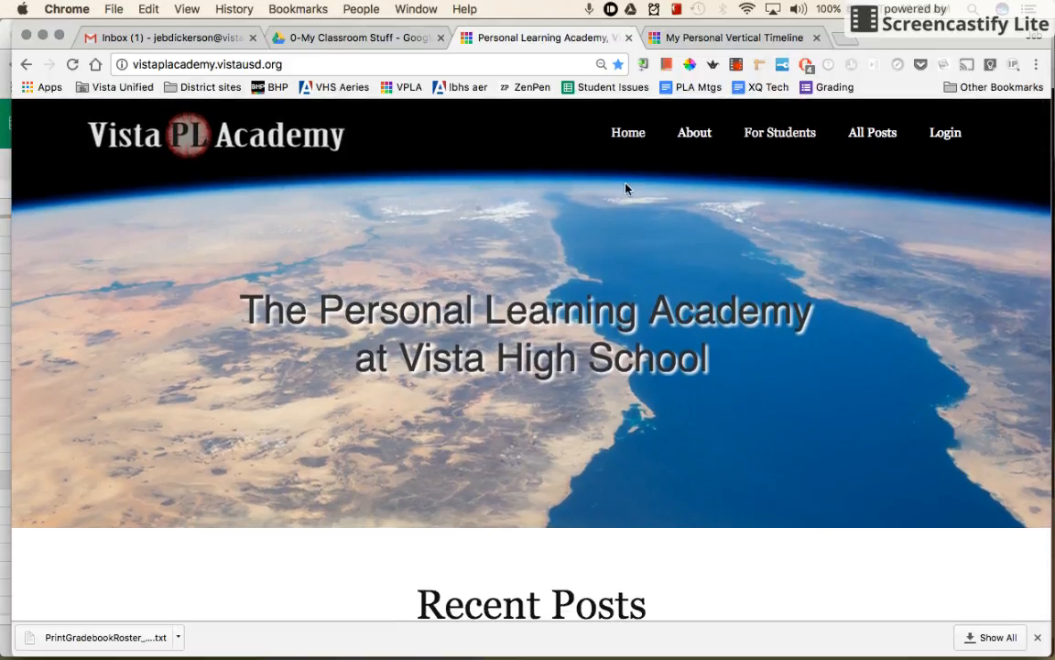
Step: Log in to the Vista PL Academy site with the student's username and password and open the account's profile settings
{"action": "left_click", "coordinate": [944, 135]}
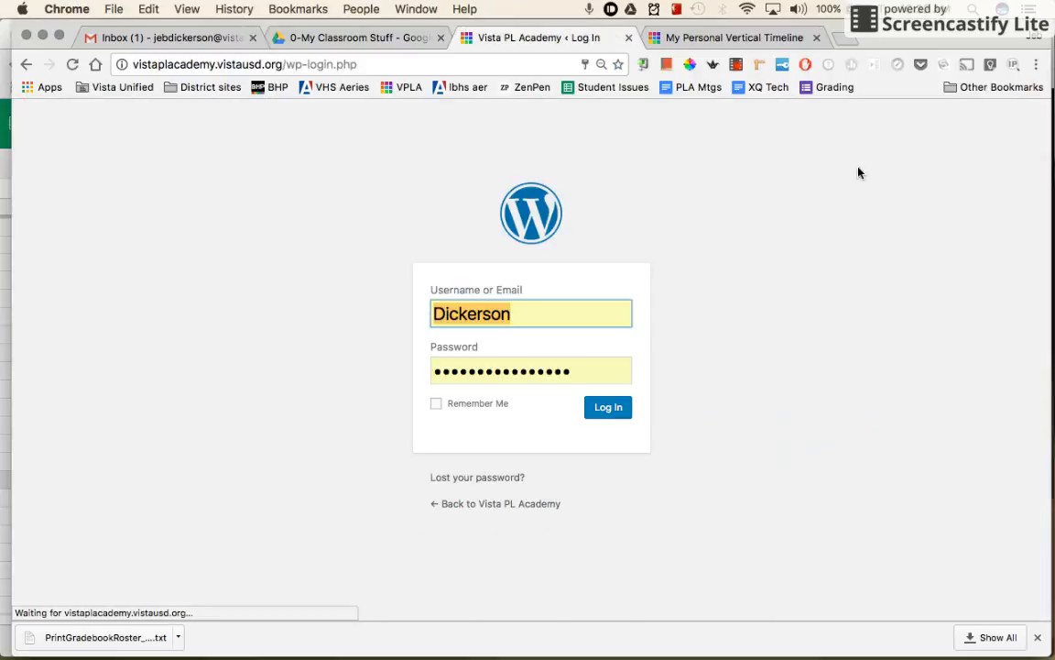
{"action": "type", "text": "TessD"}
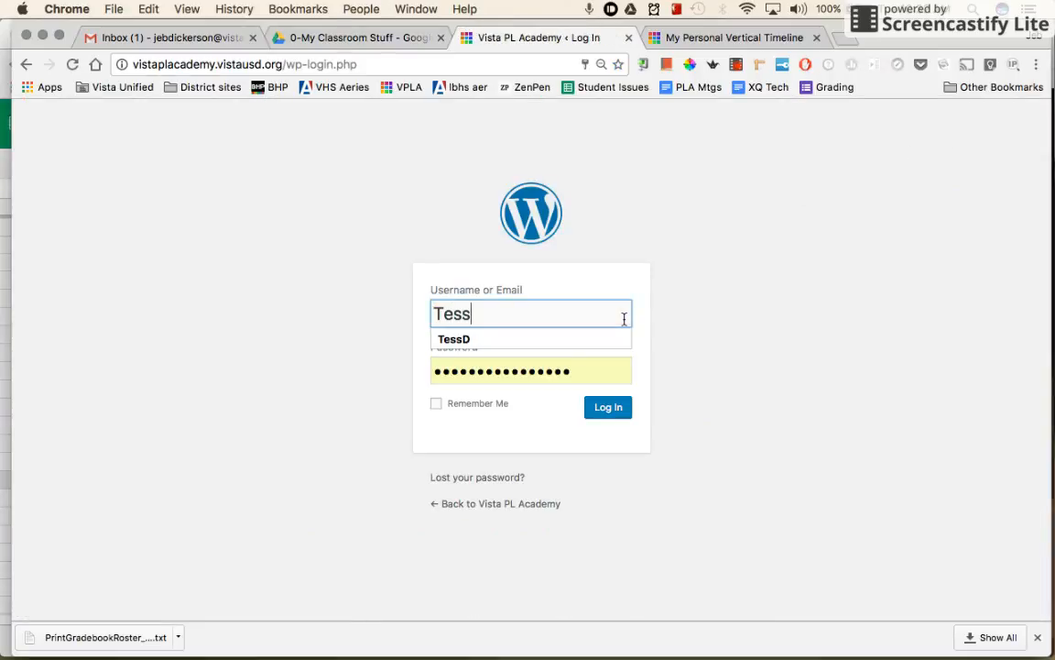
{"action": "key", "text": "Tab"}
{"action": "key", "text": "super+v"}
{"action": "key", "text": "Return"}
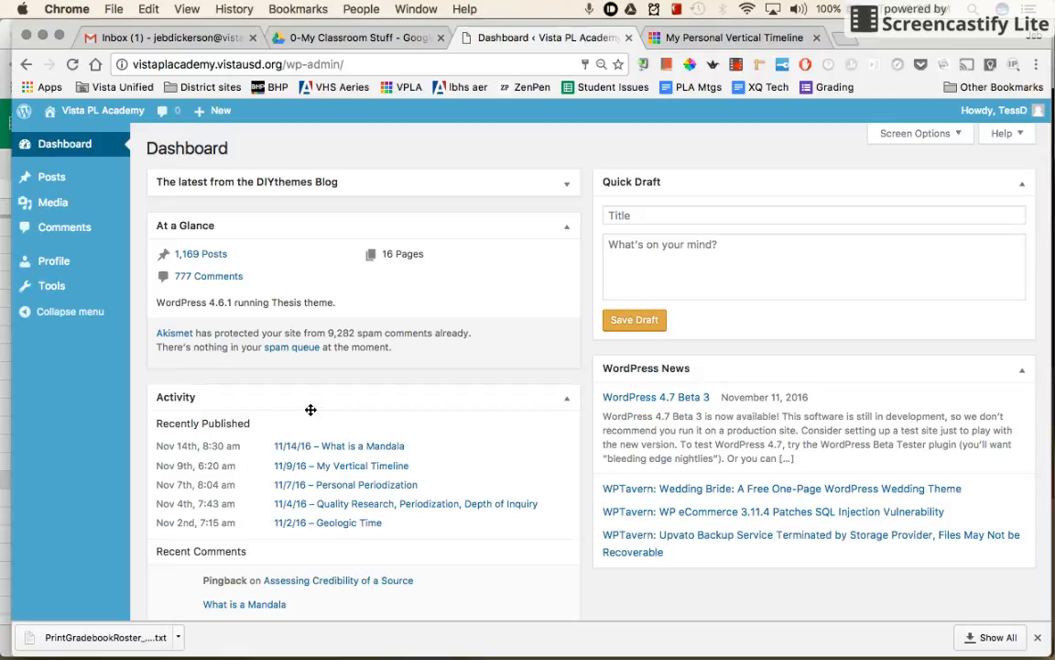
{"action": "left_click", "coordinate": [56, 271]}
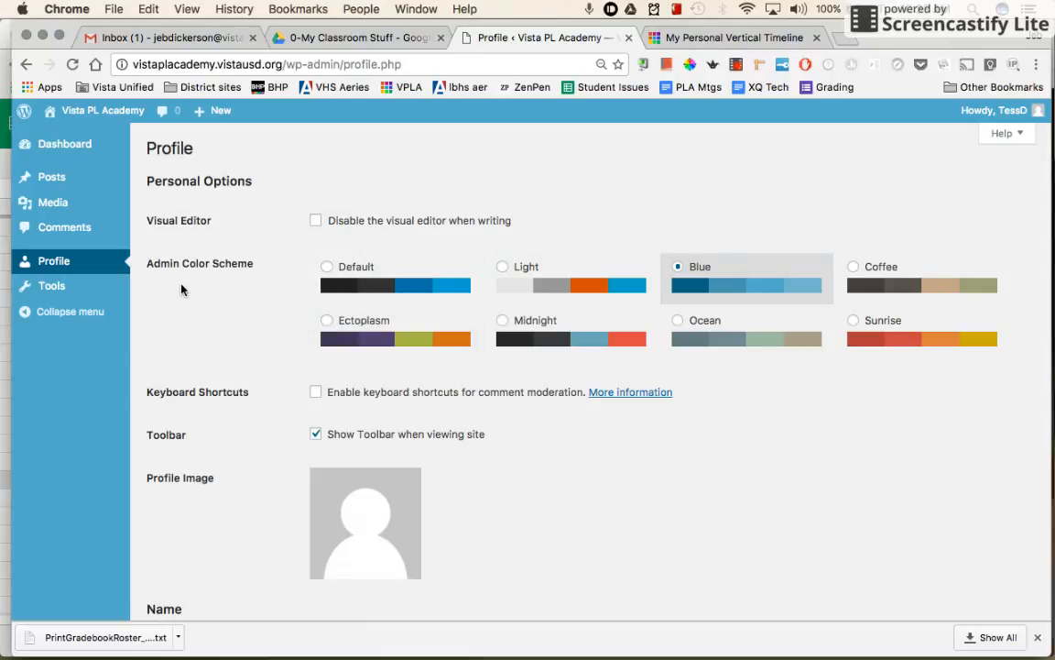
Step: Try the Coffee, Sunrise, Ocean, Midnight, Ectoplasm and Default admin color schemes, then return to Blue
{"action": "left_click", "coordinate": [847, 283]}
{"action": "left_click", "coordinate": [886, 333]}
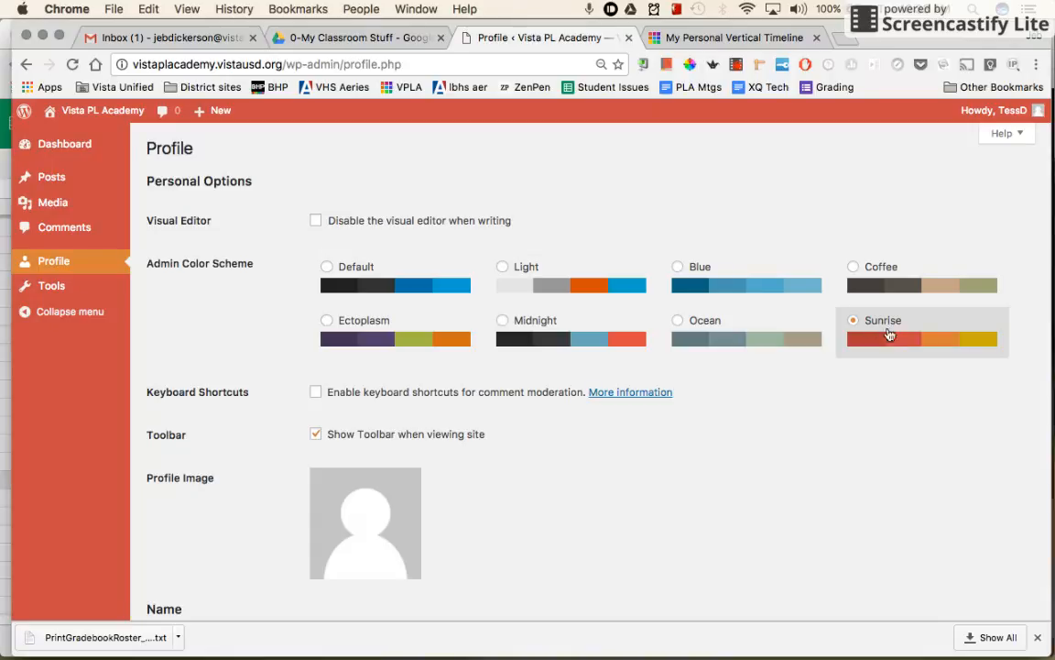
{"action": "left_click", "coordinate": [738, 323]}
{"action": "left_click", "coordinate": [528, 331]}
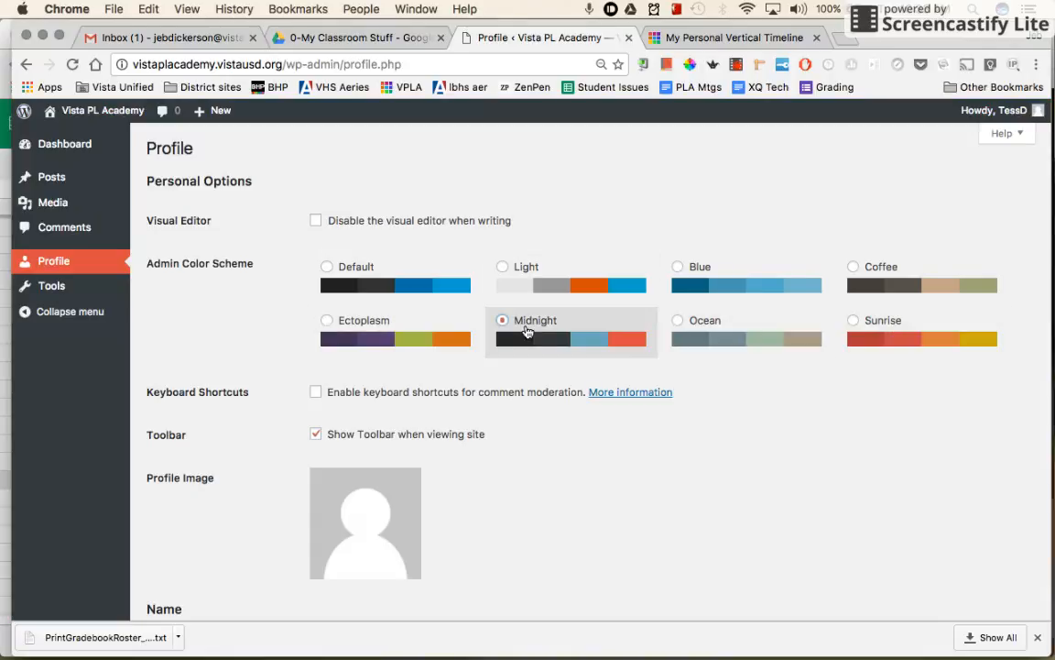
{"action": "left_click", "coordinate": [407, 335]}
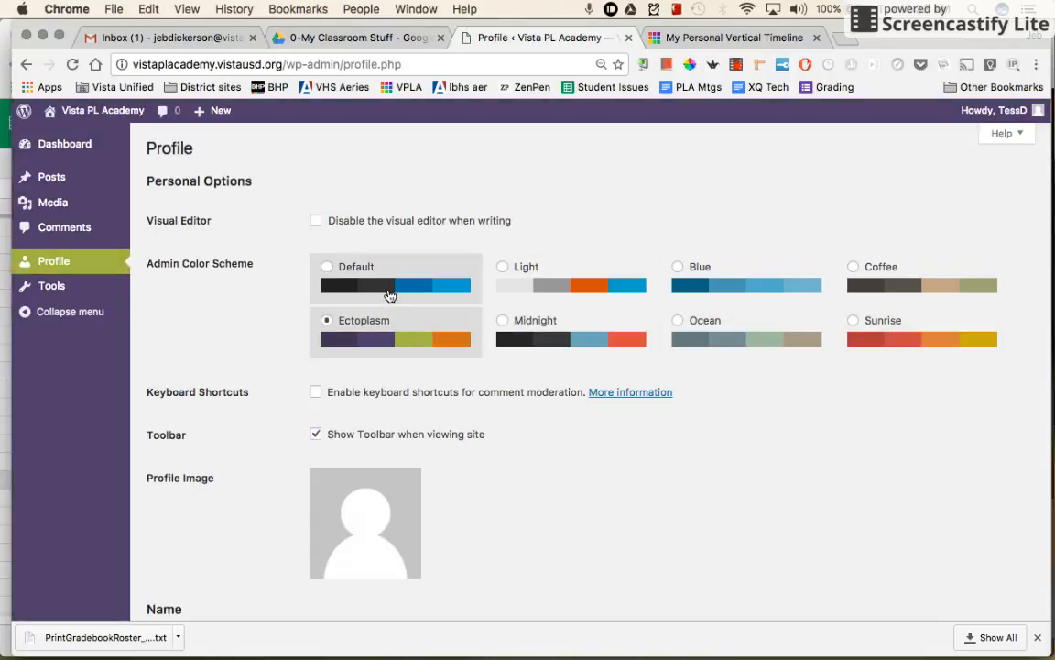
{"action": "left_click", "coordinate": [390, 293]}
{"action": "left_click", "coordinate": [692, 295]}
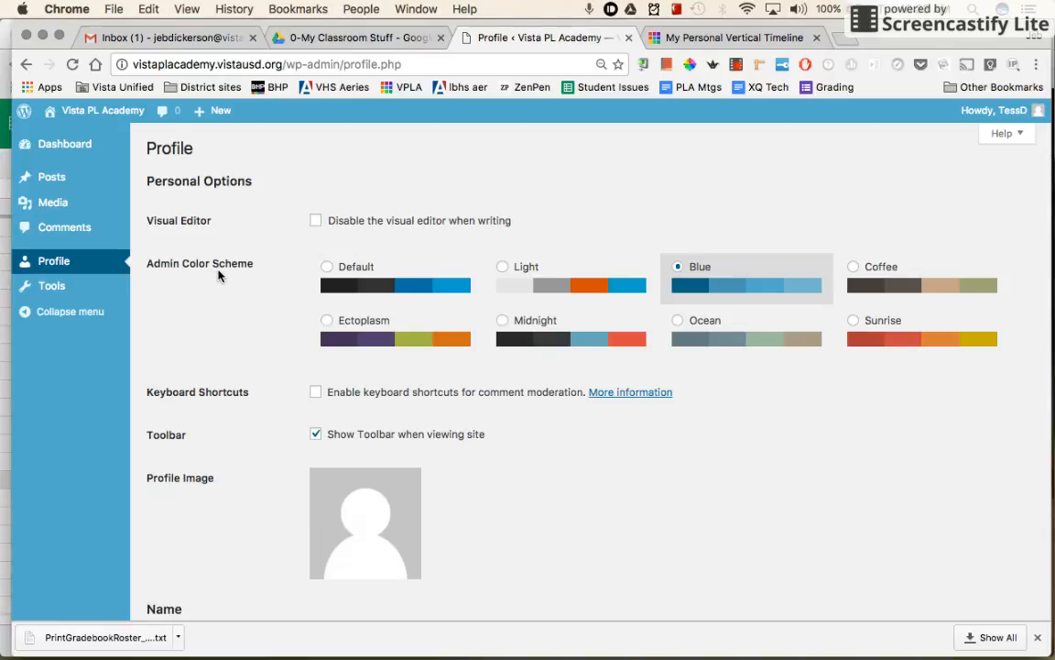
Step: Open the image selection for the profile image
{"action": "scroll", "coordinate": [218, 275], "scroll_direction": "down", "scroll_amount": 3}
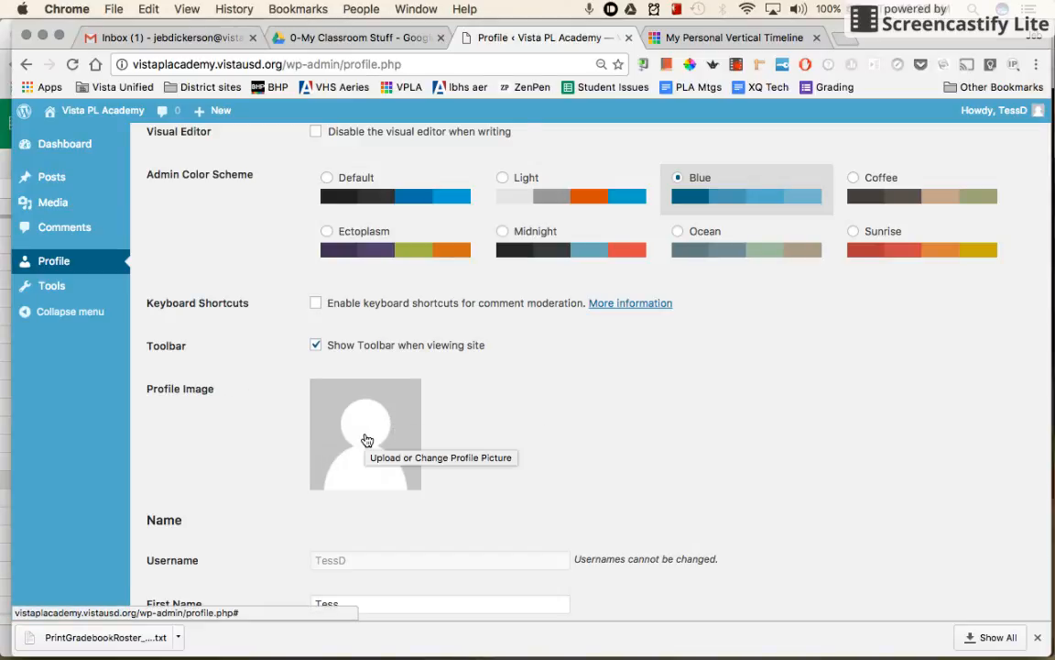
{"action": "left_click", "coordinate": [366, 431]}
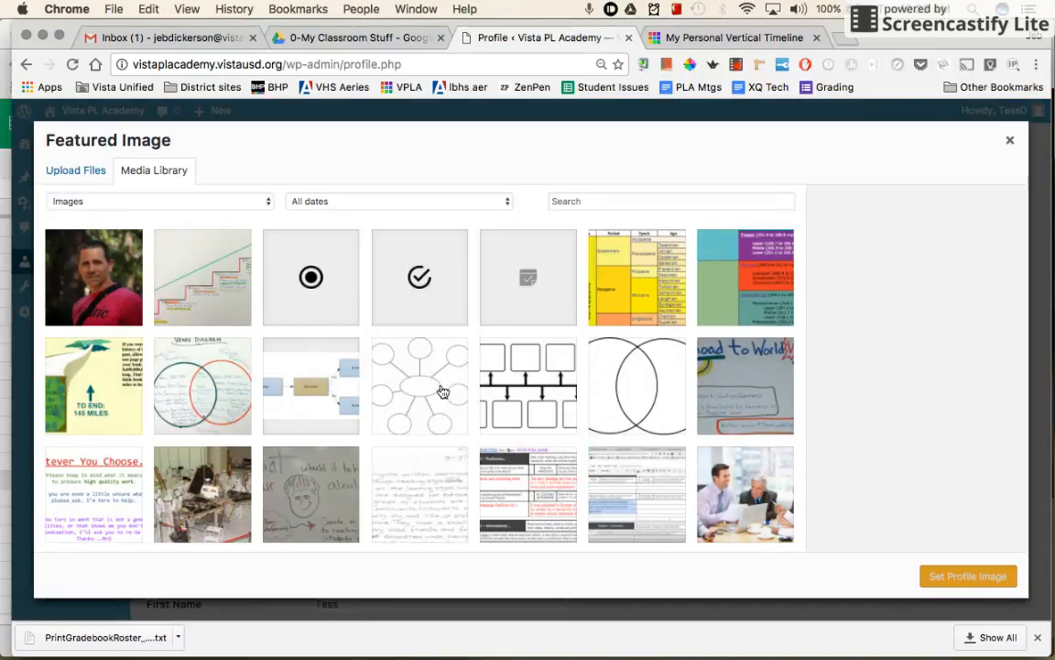
{"action": "left_click", "coordinate": [81, 172]}
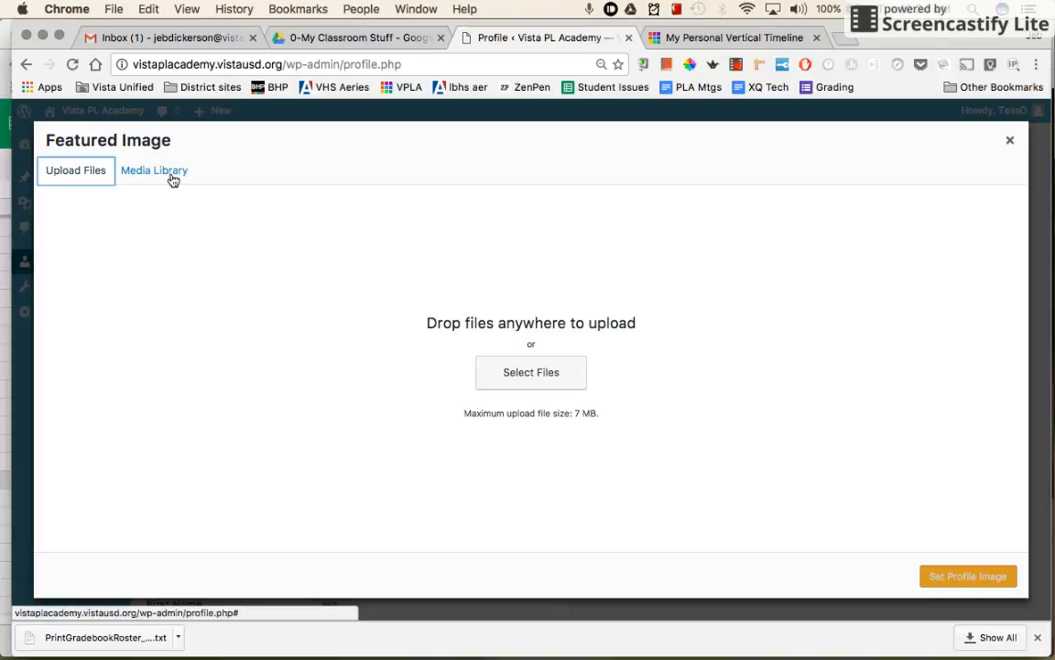
{"action": "left_click", "coordinate": [539, 383]}
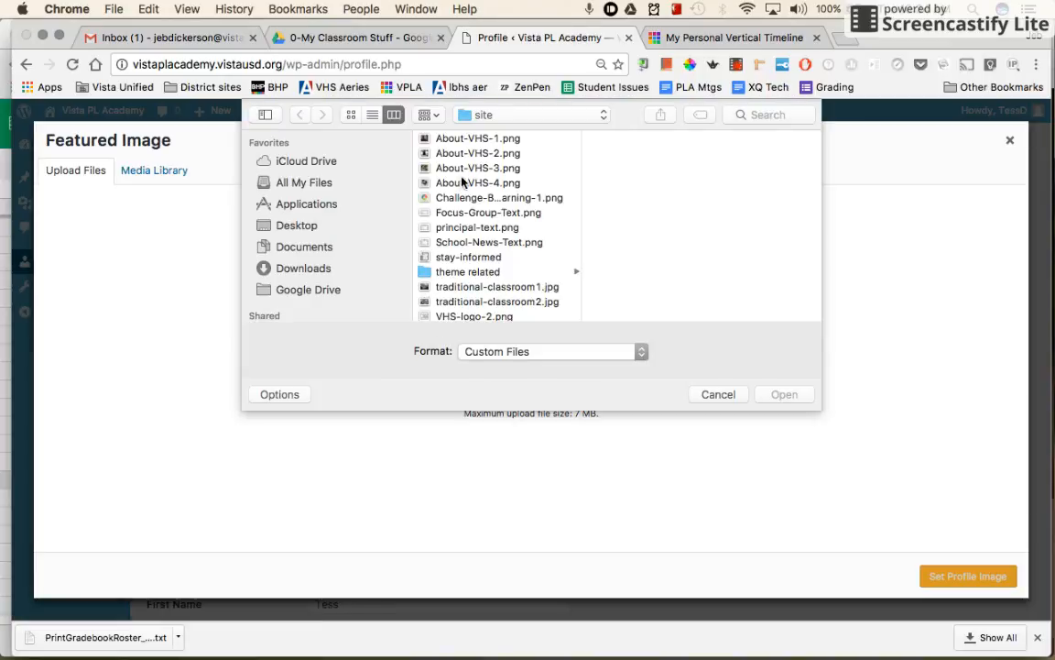
{"action": "left_click", "coordinate": [718, 394]}
{"action": "left_click", "coordinate": [170, 170]}
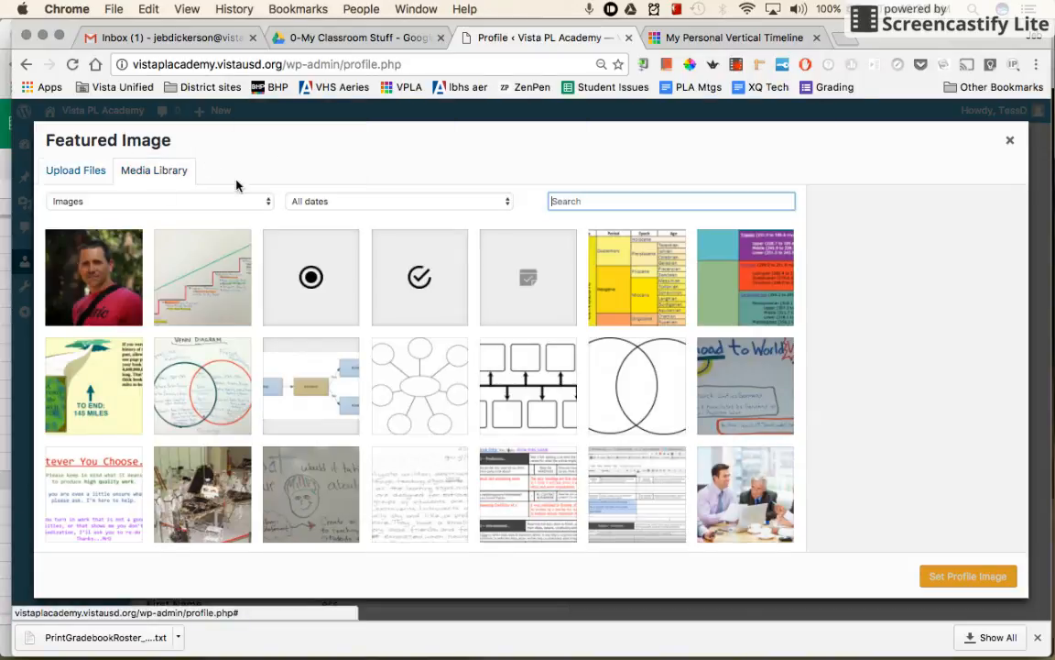
Step: Set the portrait photo of the man in the red shirt from the media library as the profile image
{"action": "left_click", "coordinate": [101, 279]}
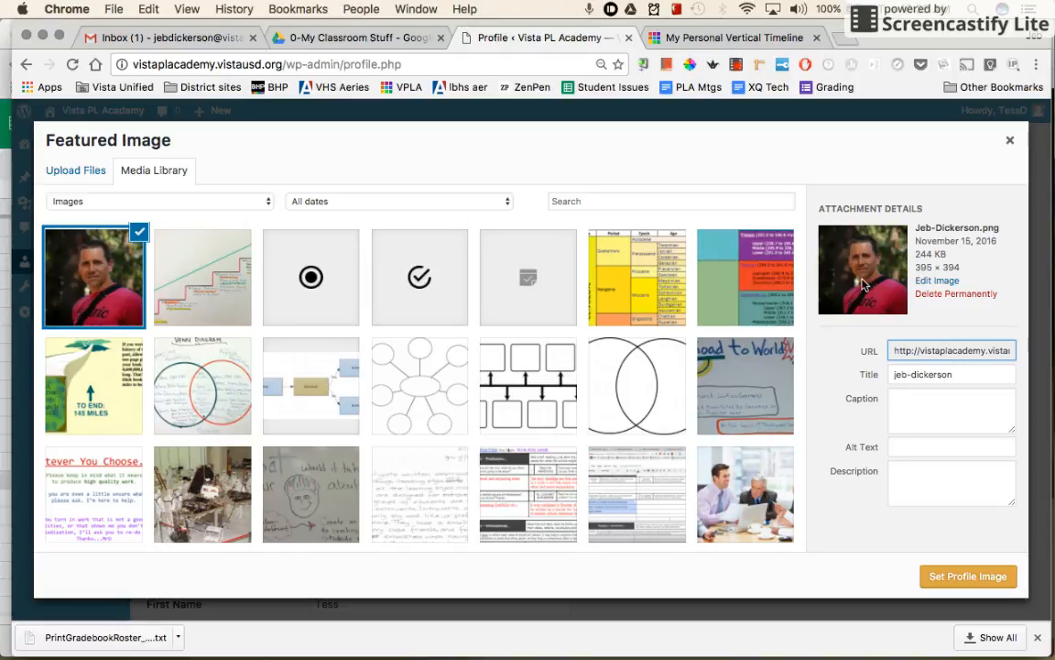
{"action": "left_click", "coordinate": [936, 580]}
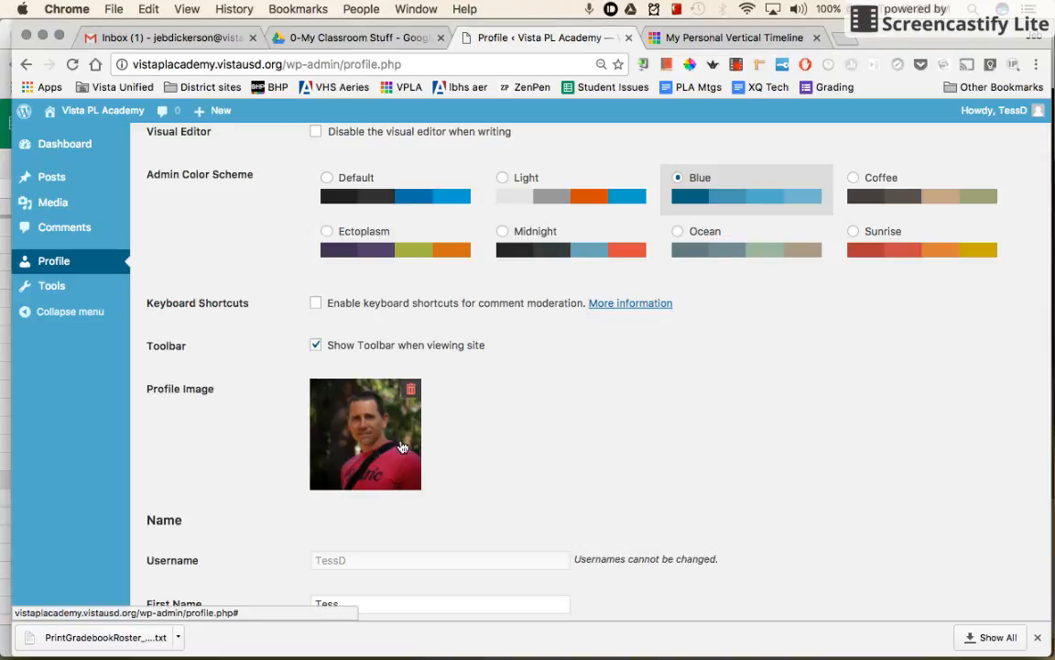
Step: Review the profile page from the personal options and profile image down to the biography and account management sections
{"action": "scroll", "coordinate": [402, 447], "scroll_direction": "down", "scroll_amount": 1}
{"action": "scroll", "coordinate": [402, 447], "scroll_direction": "down", "scroll_amount": 3}
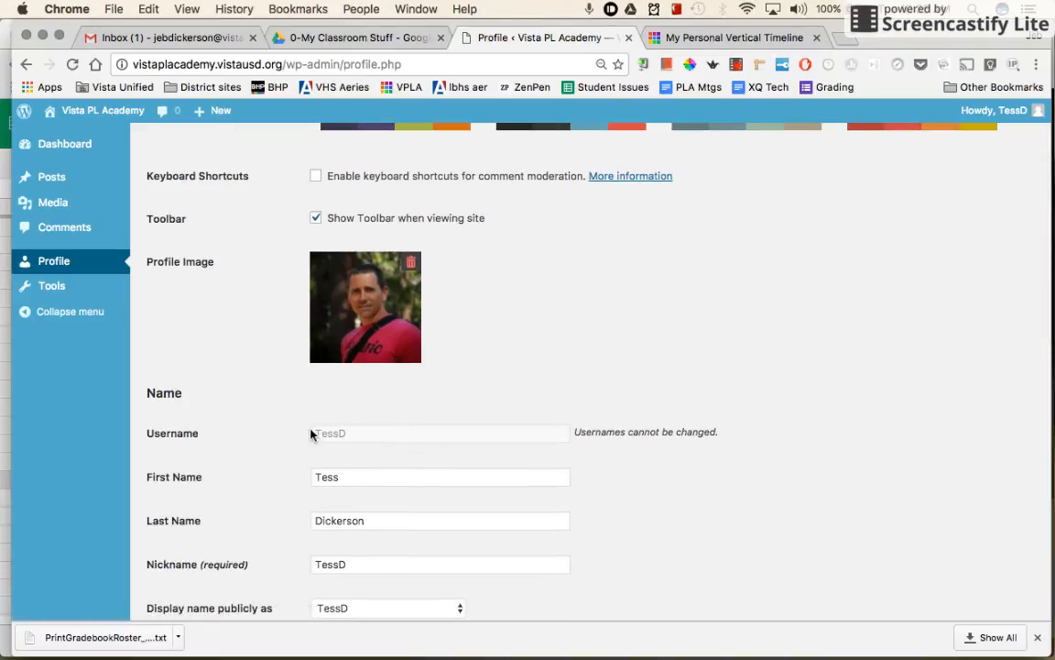
{"action": "scroll", "coordinate": [325, 431], "scroll_direction": "up", "scroll_amount": 5}
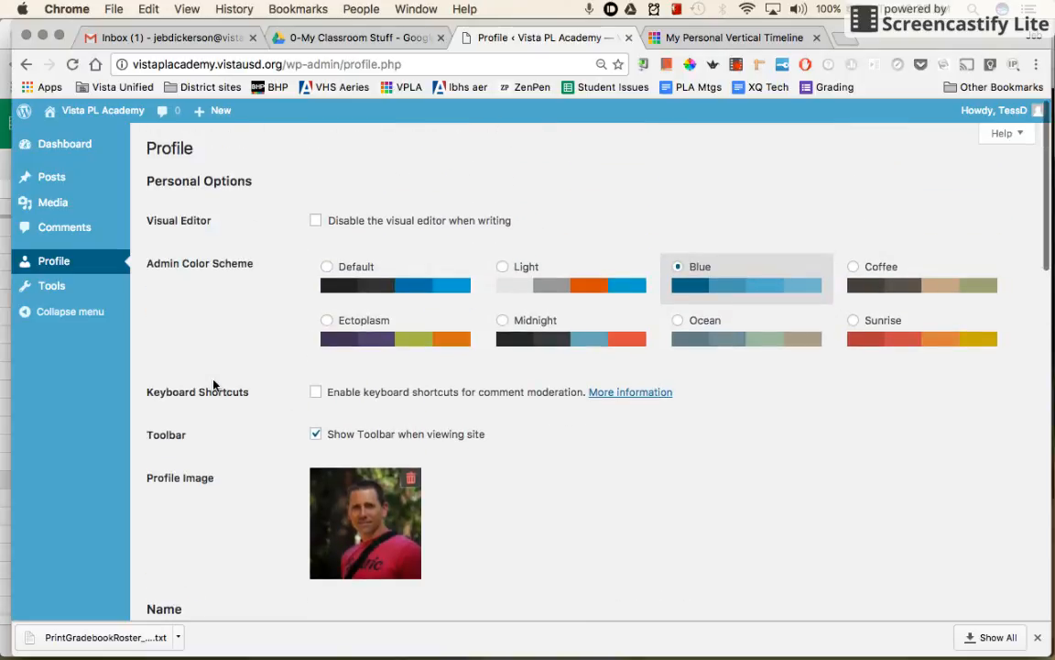
{"action": "scroll", "coordinate": [213, 385], "scroll_direction": "down", "scroll_amount": 1}
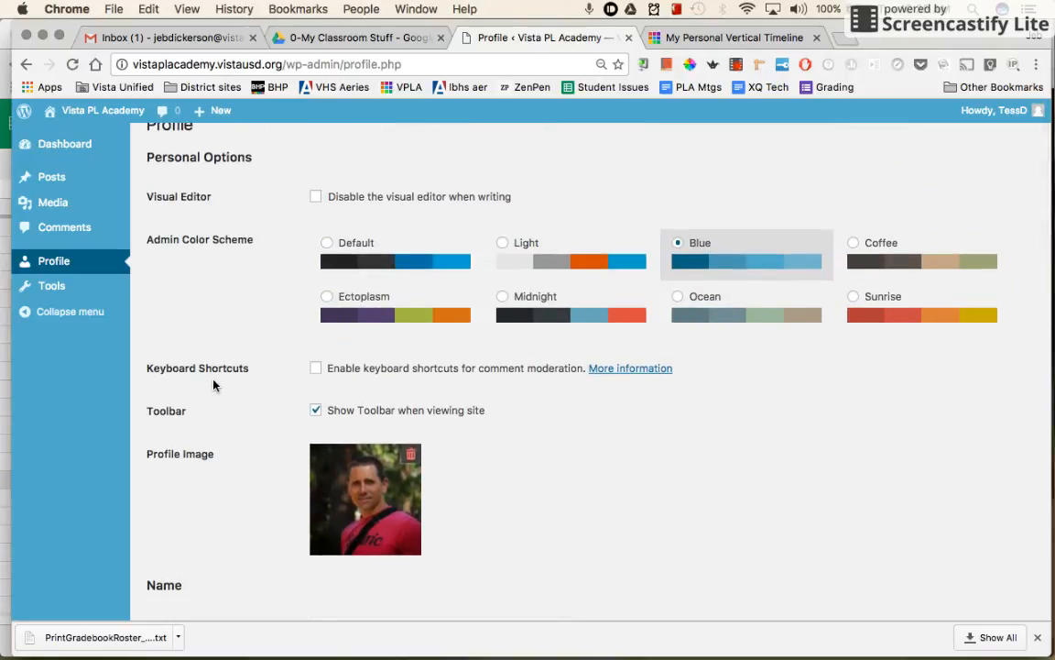
{"action": "scroll", "coordinate": [362, 471], "scroll_direction": "down", "scroll_amount": 3}
{"action": "scroll", "coordinate": [362, 471], "scroll_direction": "down", "scroll_amount": 15}
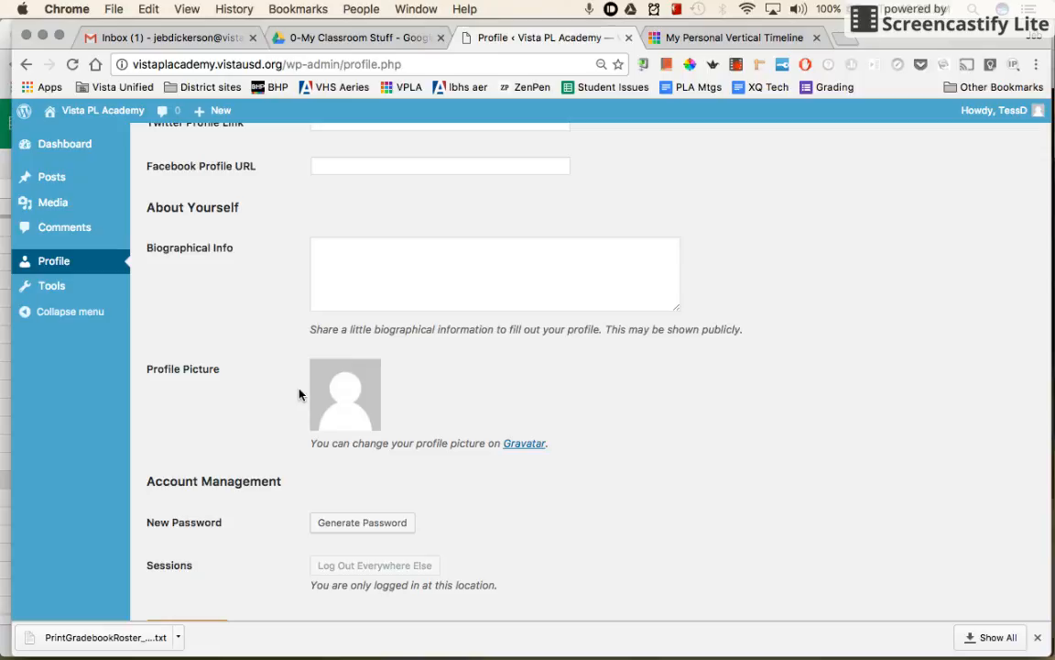
{"action": "scroll", "coordinate": [298, 394], "scroll_direction": "up", "scroll_amount": 15}
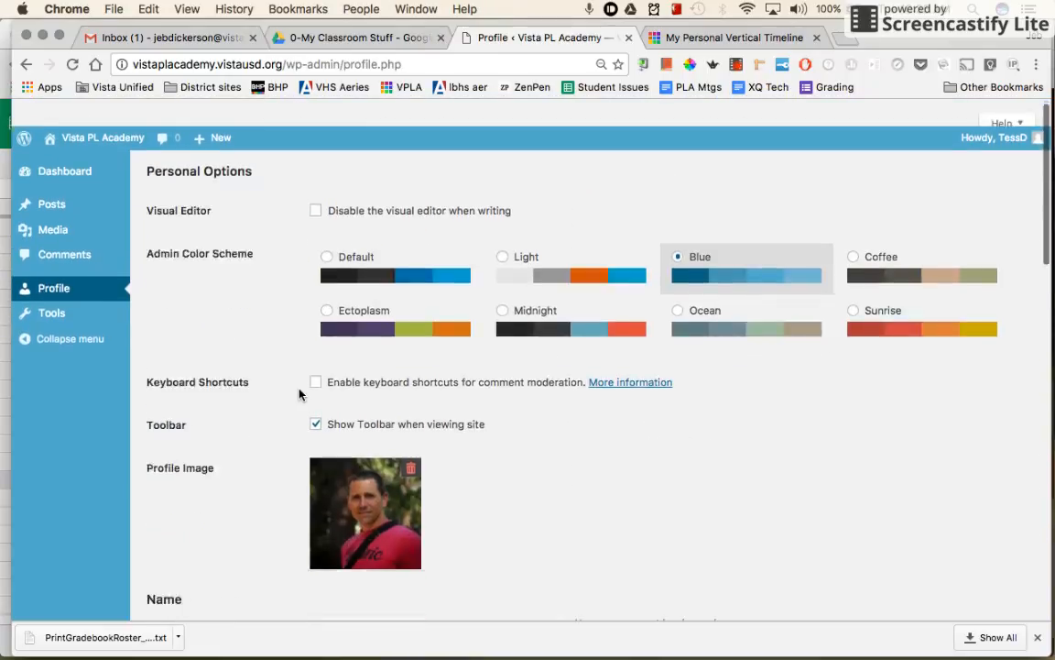
{"action": "scroll", "coordinate": [299, 394], "scroll_direction": "down", "scroll_amount": 2}
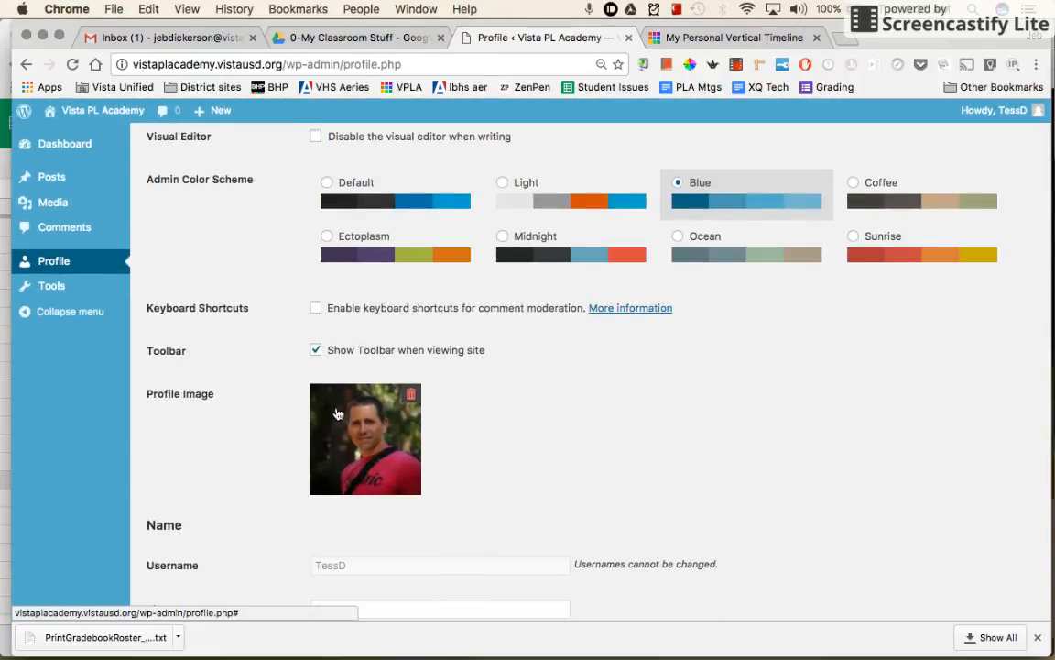
{"action": "scroll", "coordinate": [370, 473], "scroll_direction": "down", "scroll_amount": 15}
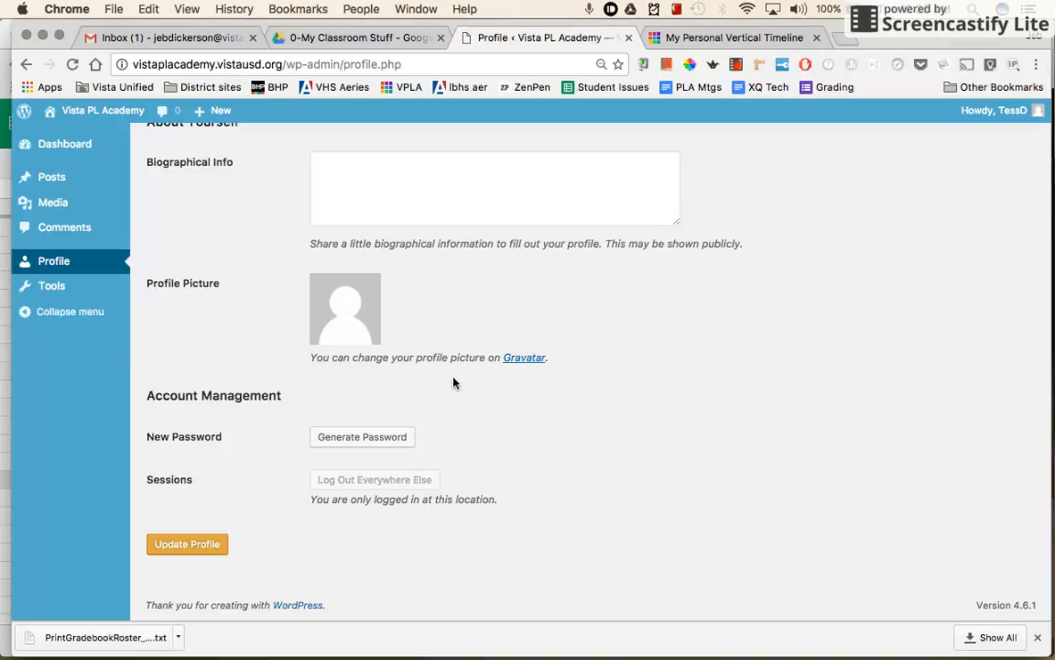
Step: Fill in Biographical Info with the previously copied Vista High School junior bio, enlarge the box, and insert the missing "to" before "become a better student"
{"action": "scroll", "coordinate": [556, 385], "scroll_direction": "up", "scroll_amount": 2}
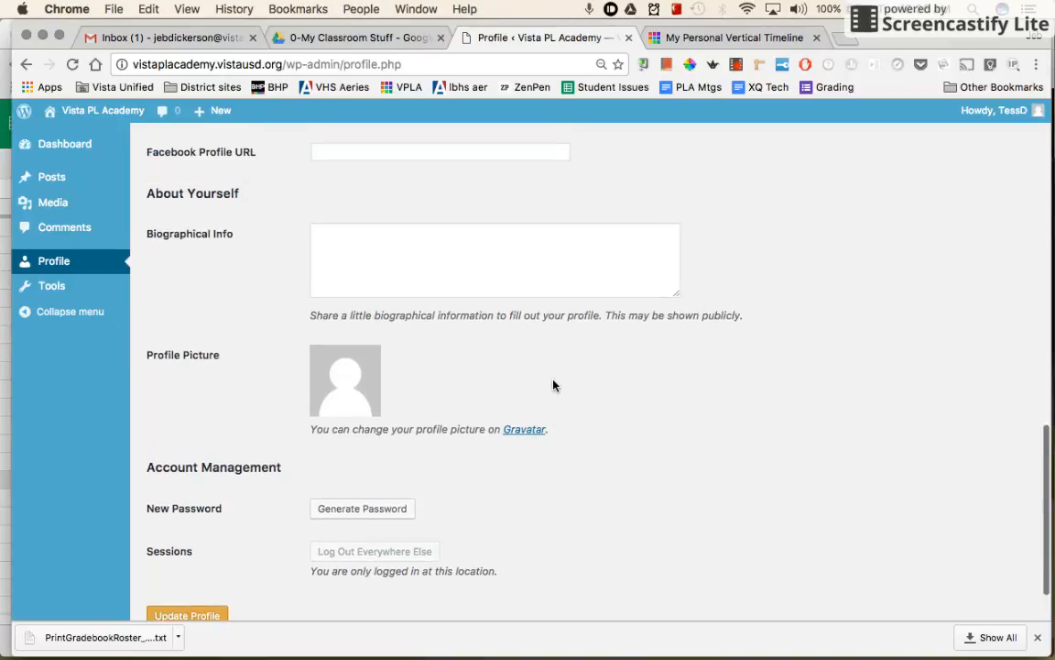
{"action": "left_click", "coordinate": [338, 246]}
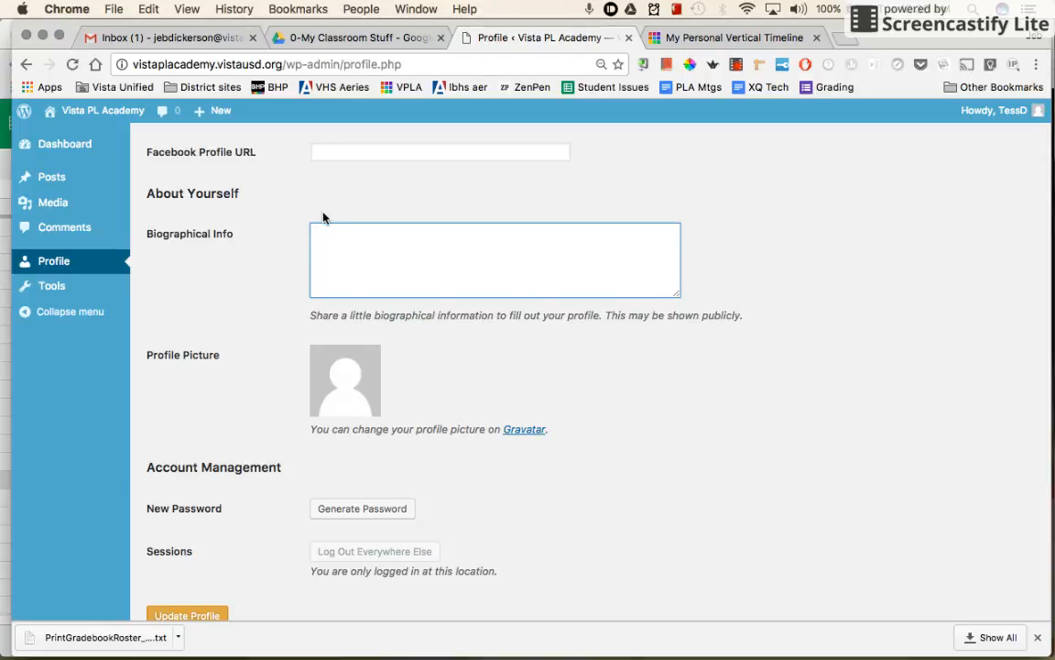
{"action": "left_click", "coordinate": [678, 11]}
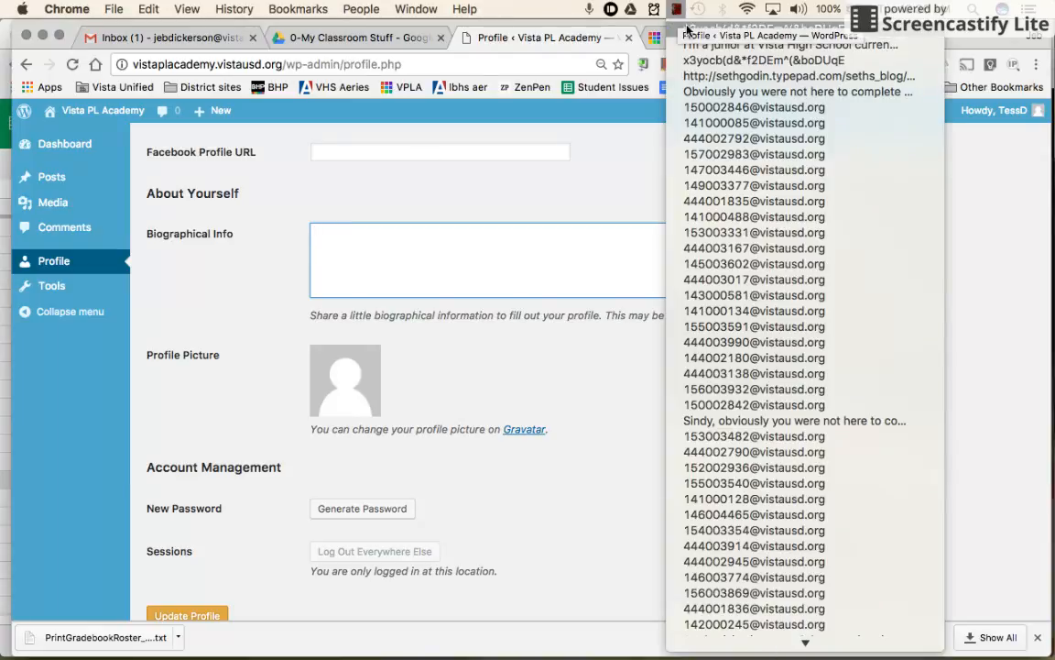
{"action": "left_click", "coordinate": [704, 46]}
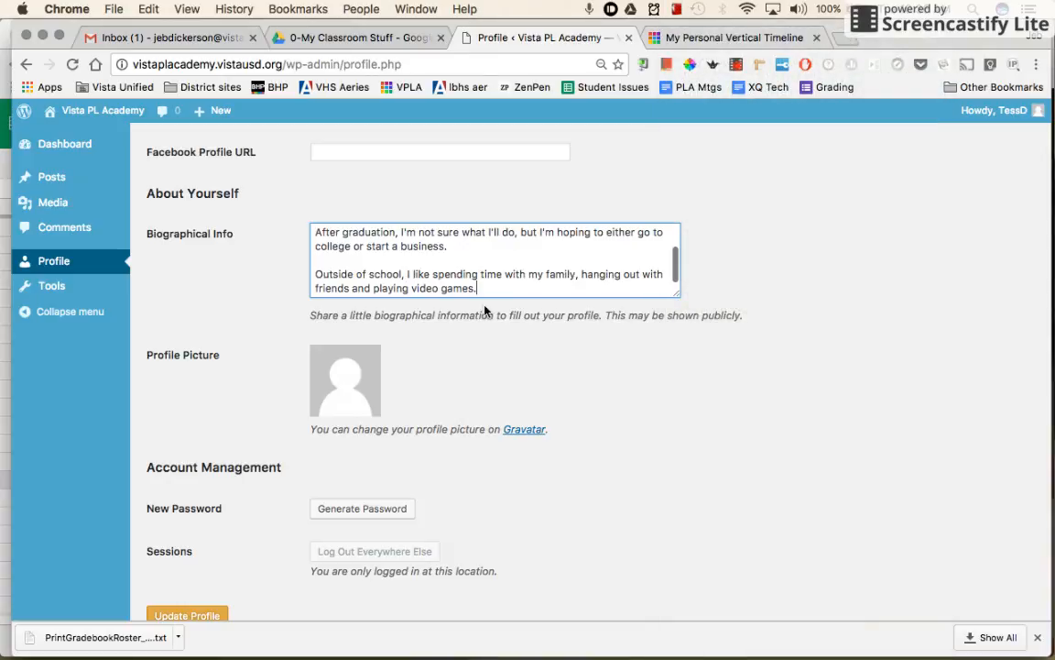
{"action": "left_click_drag", "start_coordinate": [677, 293], "coordinate": [788, 418]}
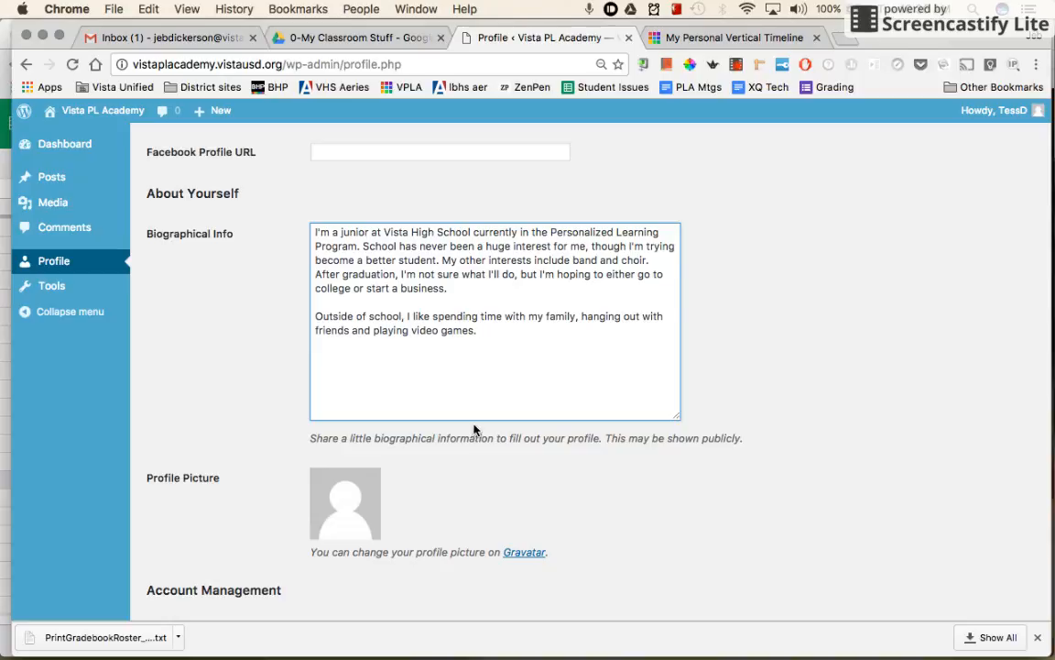
{"action": "left_click", "coordinate": [314, 259]}
{"action": "type", "text": "to"}
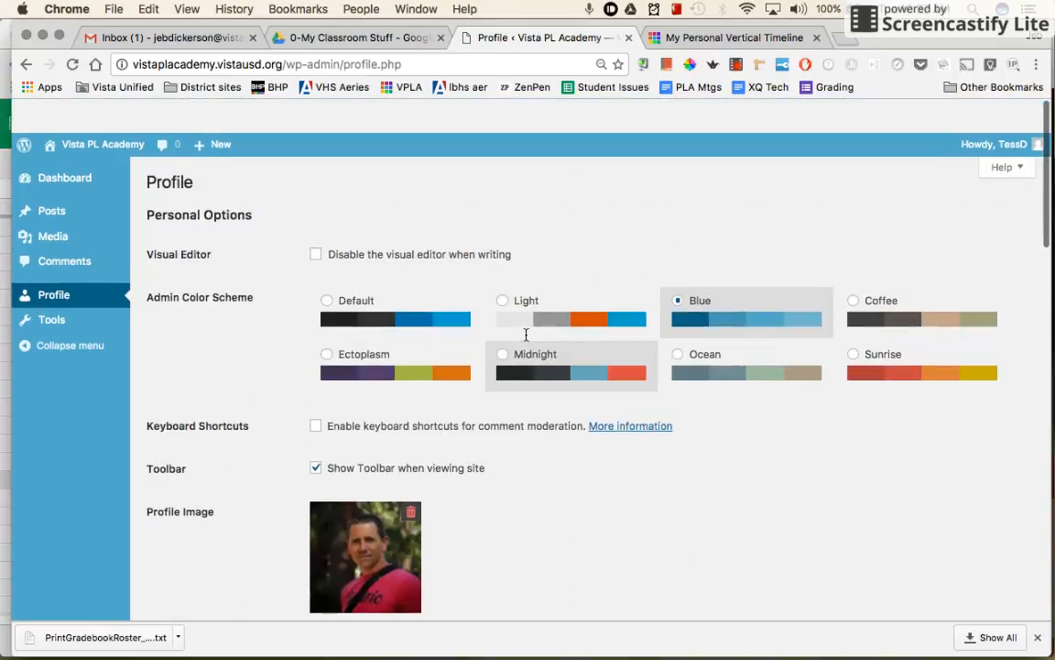
Step: Shorten the last name in the profile to its initial only
{"action": "scroll", "coordinate": [526, 335], "scroll_direction": "down", "scroll_amount": 8}
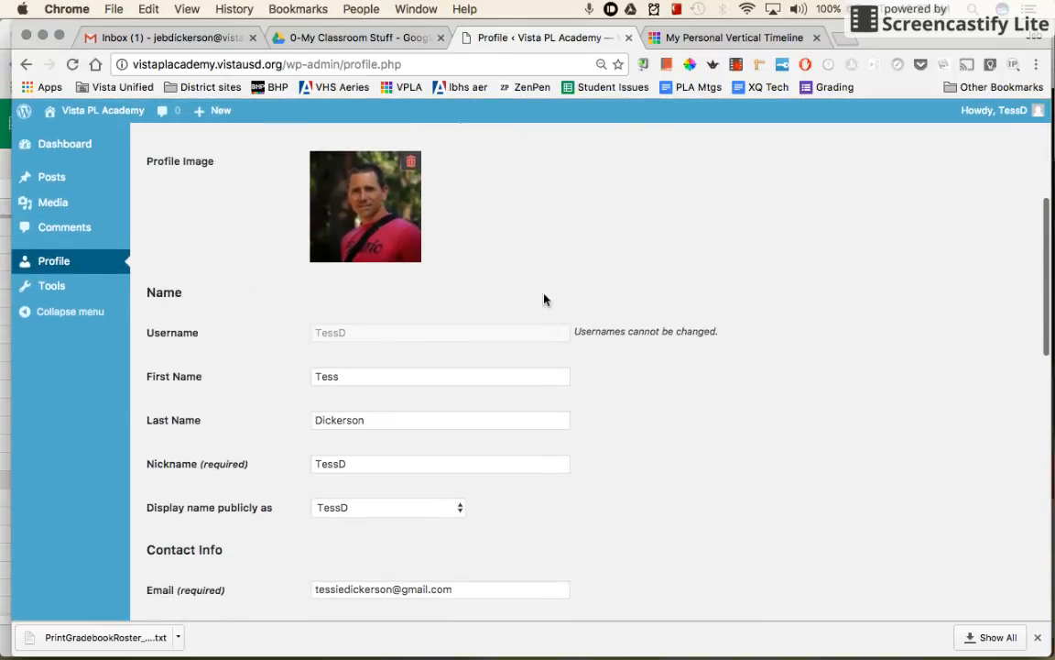
{"action": "scroll", "coordinate": [376, 405], "scroll_direction": "down", "scroll_amount": 1}
{"action": "scroll", "coordinate": [376, 405], "scroll_direction": "up", "scroll_amount": 2}
{"action": "scroll", "coordinate": [375, 406], "scroll_direction": "up", "scroll_amount": 1}
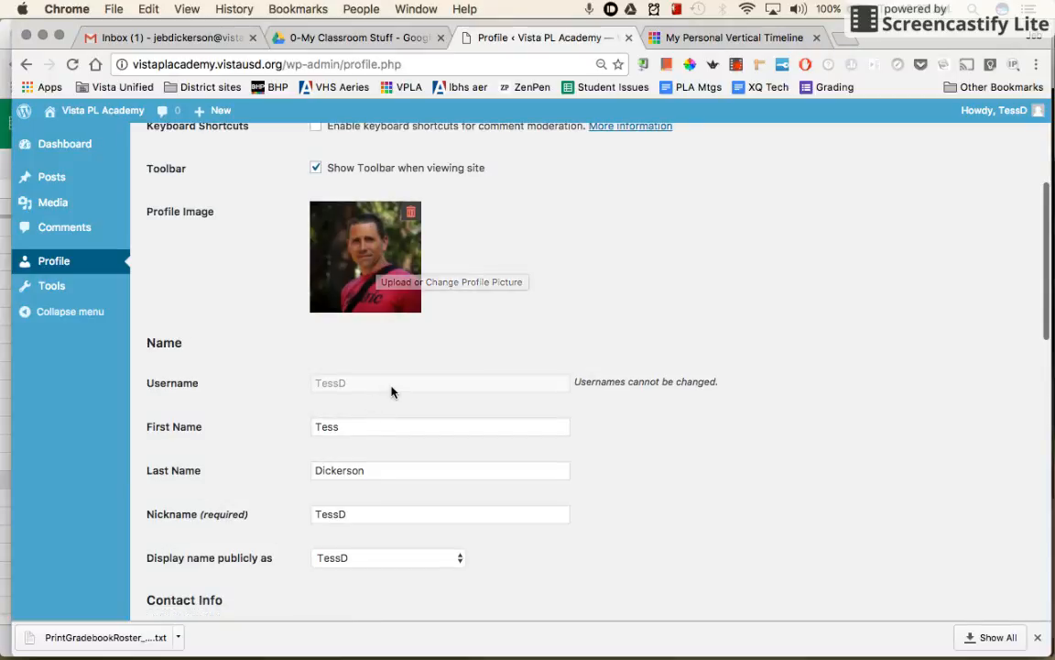
{"action": "left_click", "coordinate": [363, 473]}
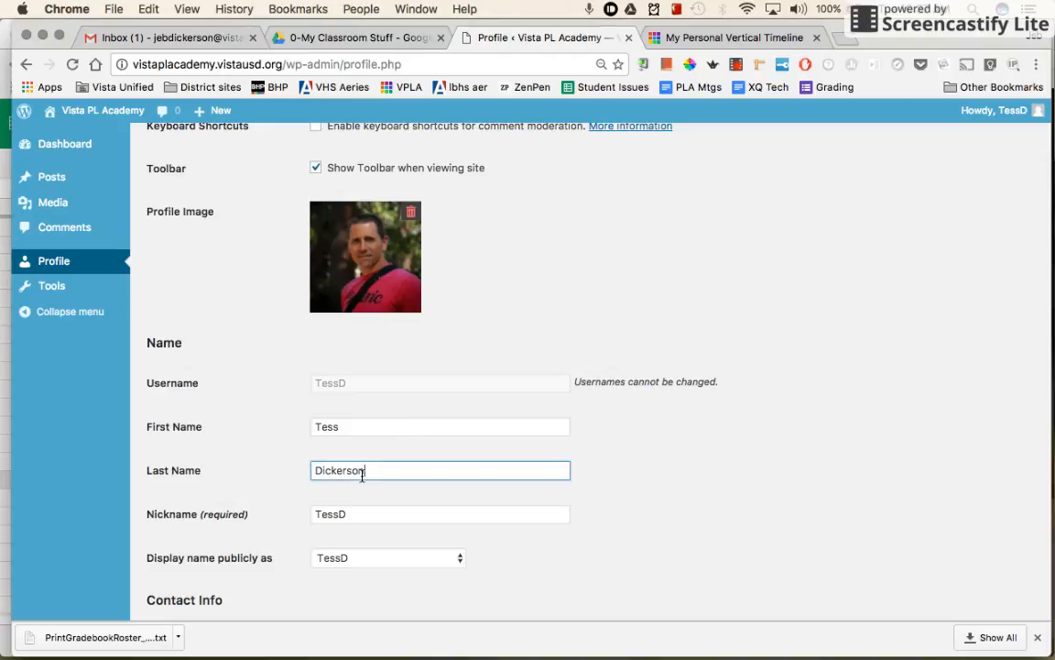
{"action": "double_click", "coordinate": [363, 472]}
{"action": "type", "text": "D"}
{"action": "left_click", "coordinate": [674, 492]}
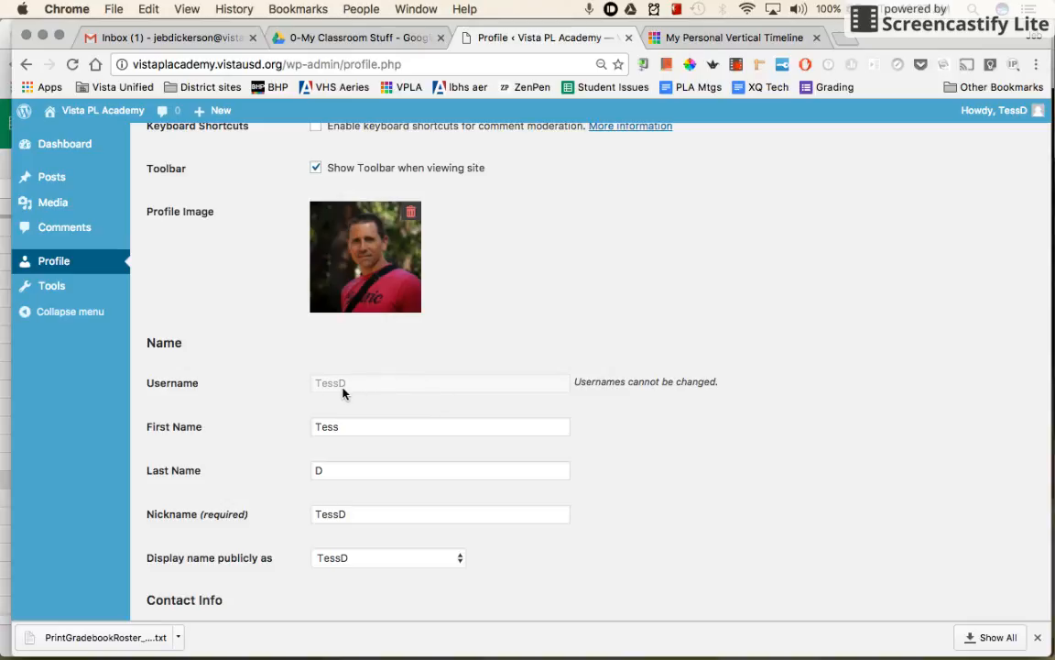
Step: Check the nickname and the available choices for the publicly displayed name, keeping the current selection
{"action": "left_click", "coordinate": [363, 516]}
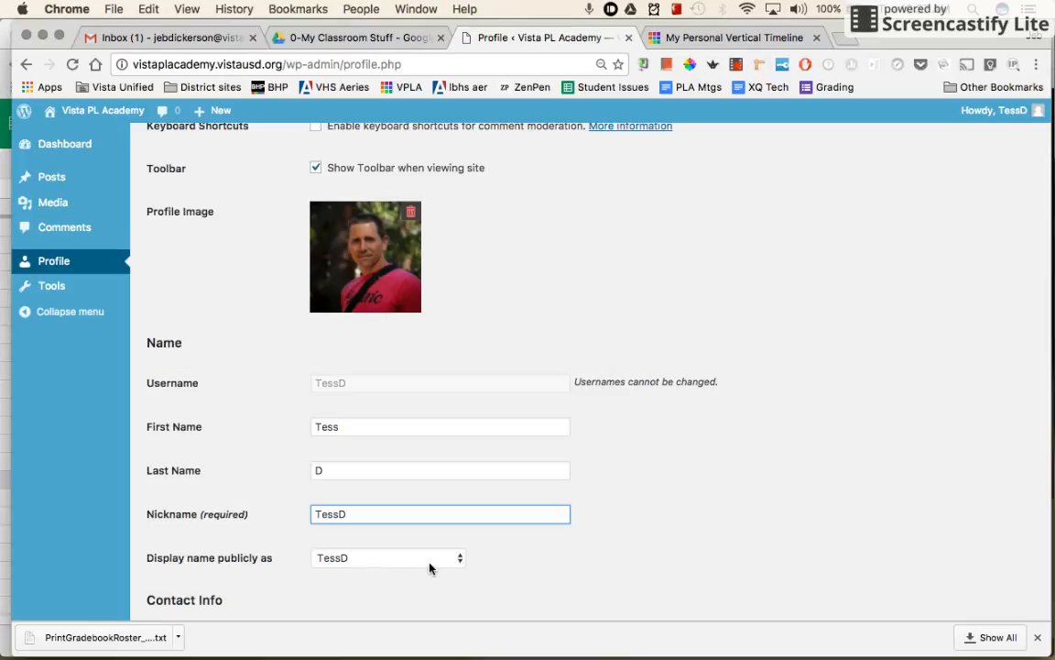
{"action": "left_click", "coordinate": [455, 561]}
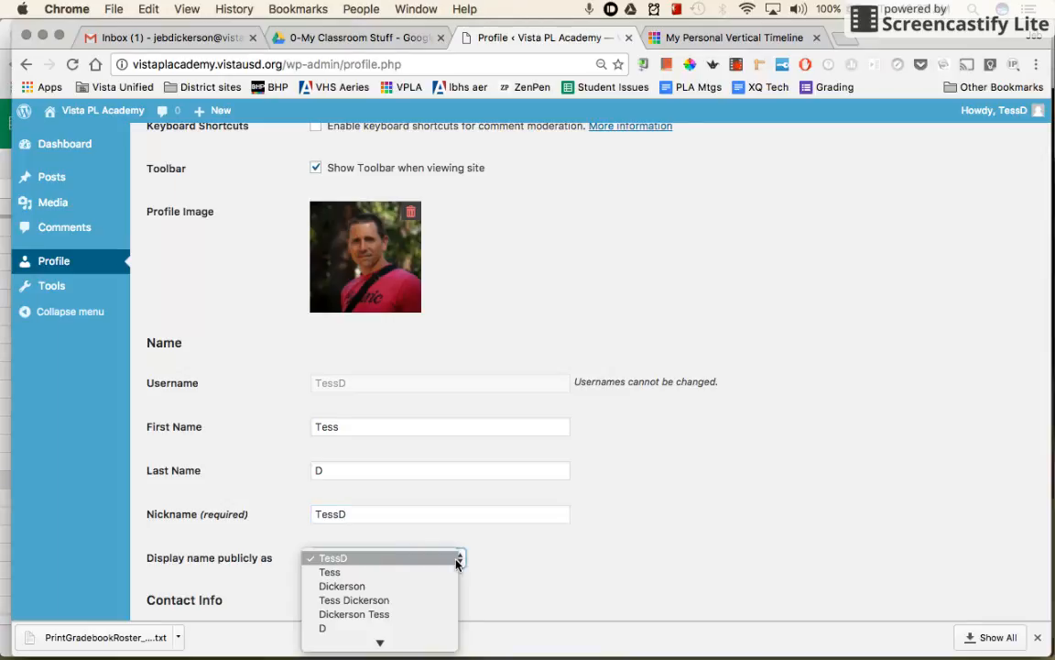
{"action": "left_click", "coordinate": [454, 558]}
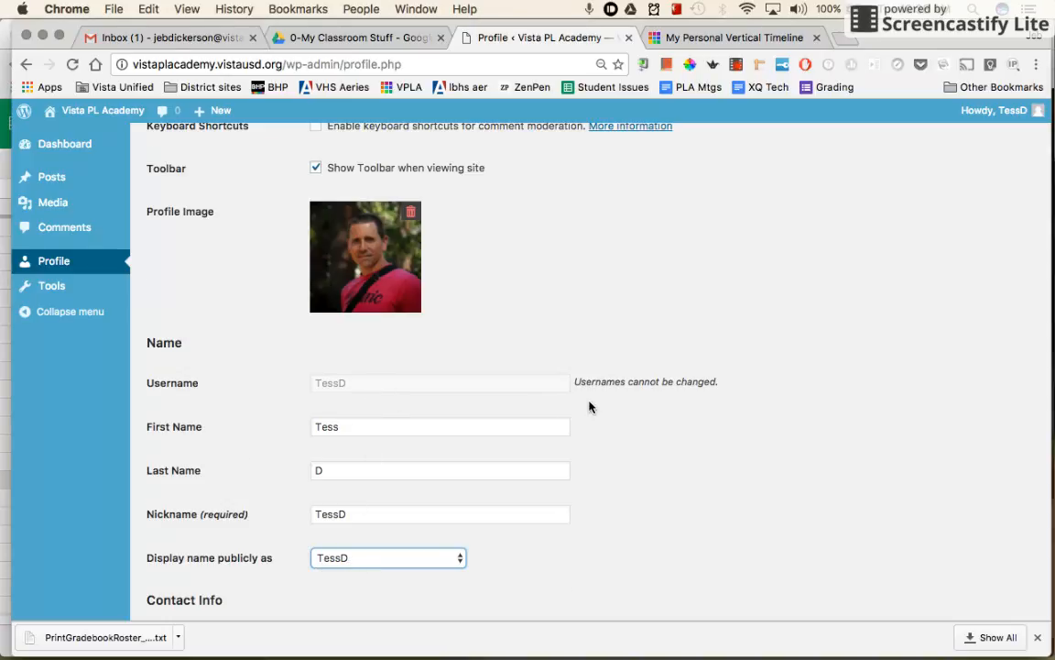
Step: Recheck the name settings and biography on the profile page and save the profile changes
{"action": "scroll", "coordinate": [589, 405], "scroll_direction": "down", "scroll_amount": 15}
{"action": "scroll", "coordinate": [589, 405], "scroll_direction": "up", "scroll_amount": 3}
{"action": "scroll", "coordinate": [590, 405], "scroll_direction": "up", "scroll_amount": 2}
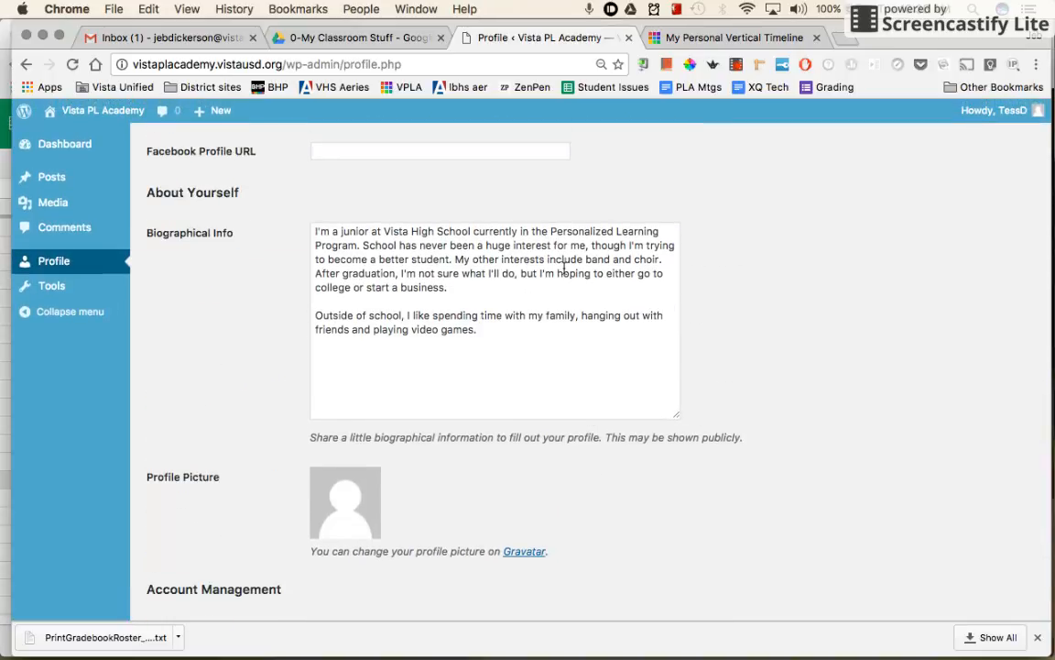
{"action": "scroll", "coordinate": [563, 266], "scroll_direction": "up", "scroll_amount": 10}
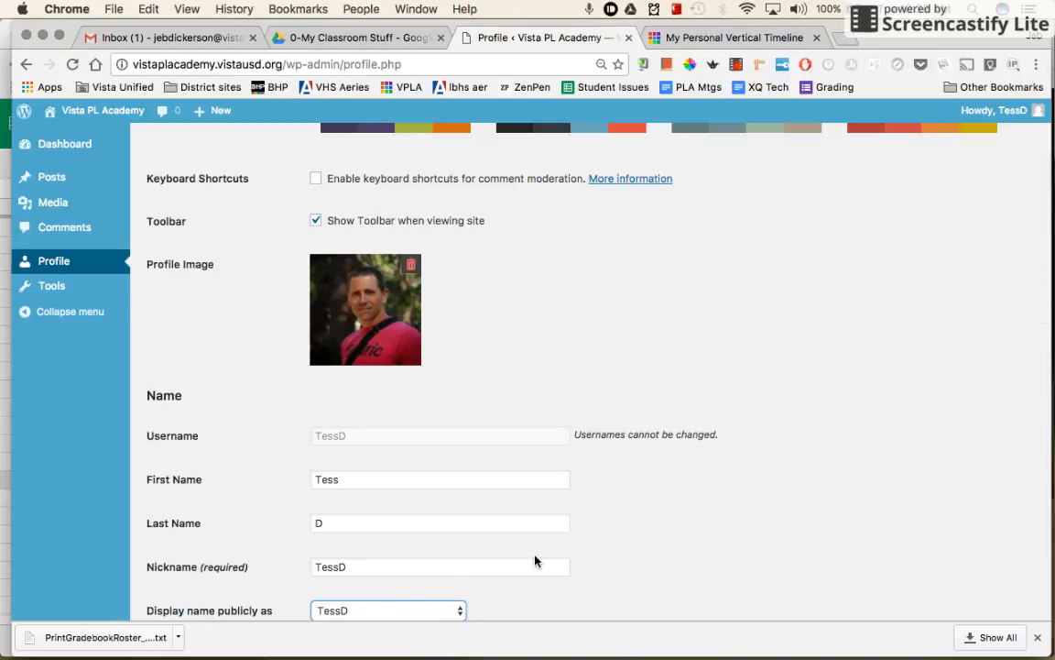
{"action": "scroll", "coordinate": [536, 560], "scroll_direction": "down", "scroll_amount": 20}
{"action": "scroll", "coordinate": [536, 560], "scroll_direction": "up", "scroll_amount": 8}
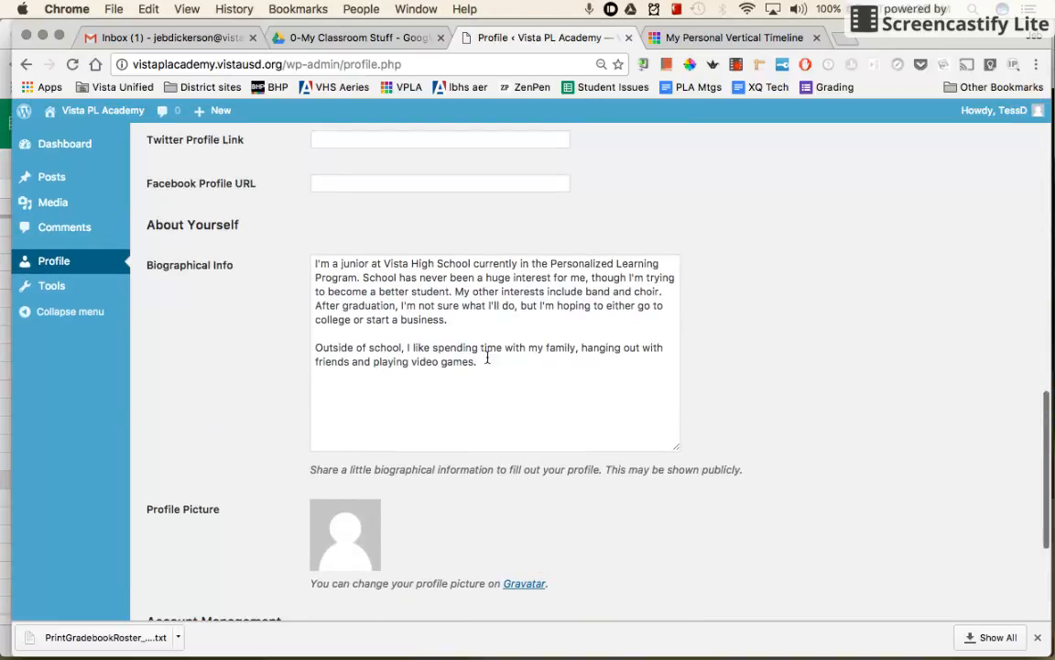
{"action": "scroll", "coordinate": [464, 402], "scroll_direction": "down", "scroll_amount": 1}
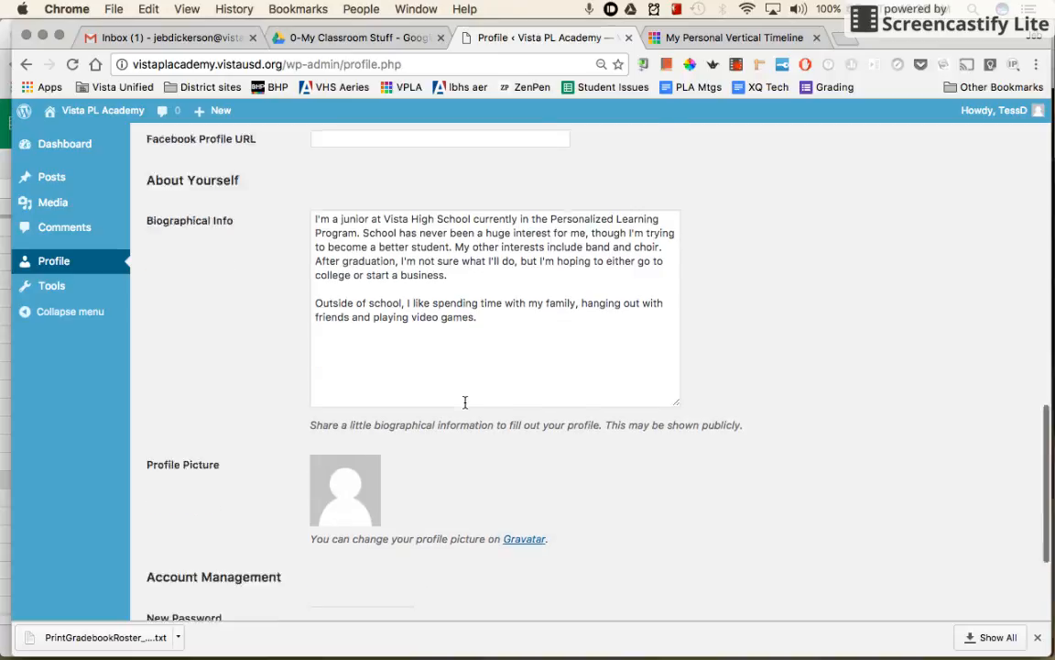
{"action": "scroll", "coordinate": [465, 403], "scroll_direction": "down", "scroll_amount": 4}
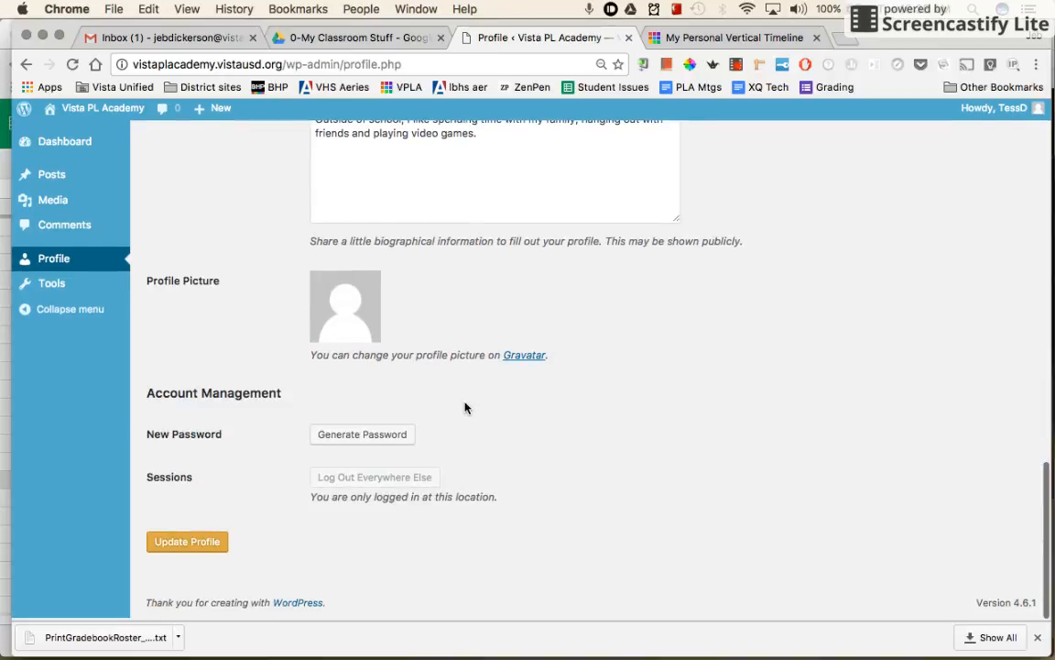
{"action": "left_click", "coordinate": [168, 546]}
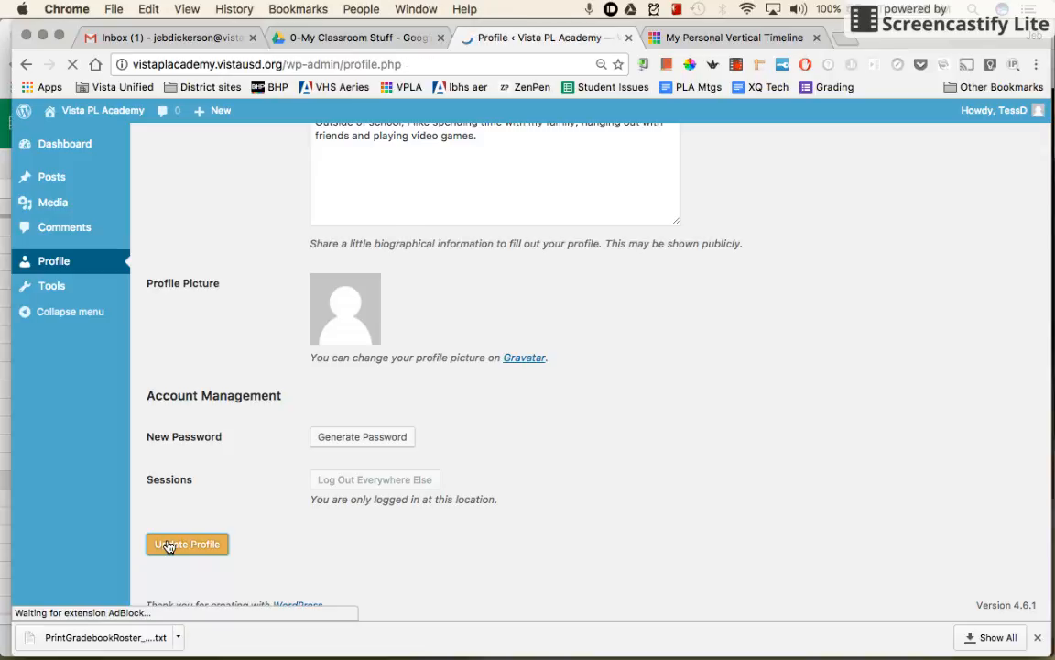
Step: Switch to the My Vertical Timeline lesson post and highlight the author's biography text in the author box beneath the sharing links
{"action": "left_click", "coordinate": [706, 37]}
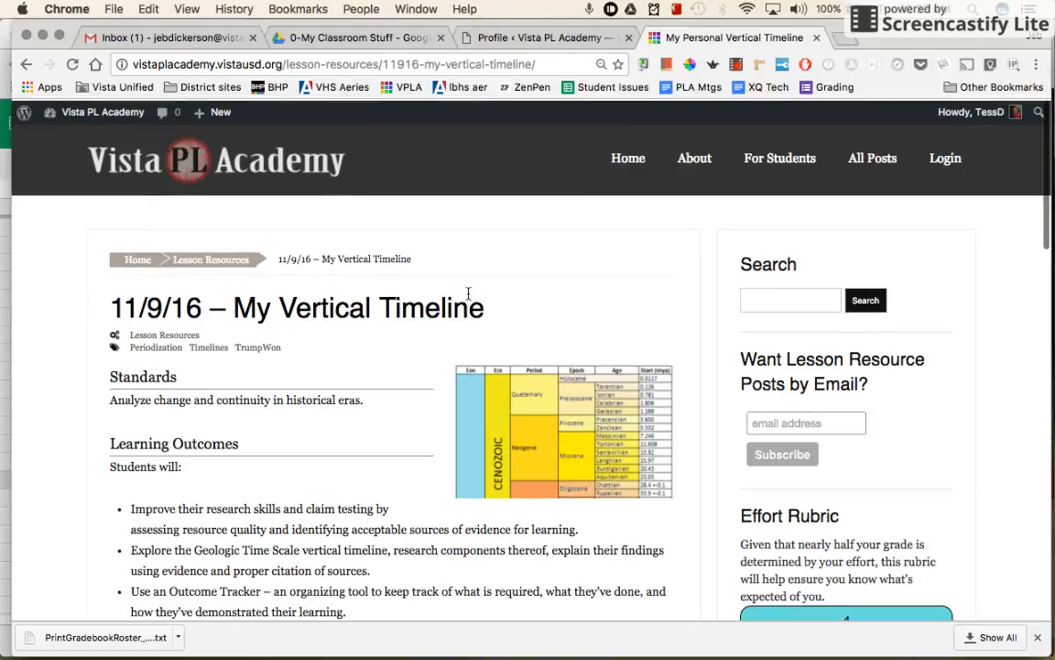
{"action": "mouse_move", "coordinate": [796, 169]}
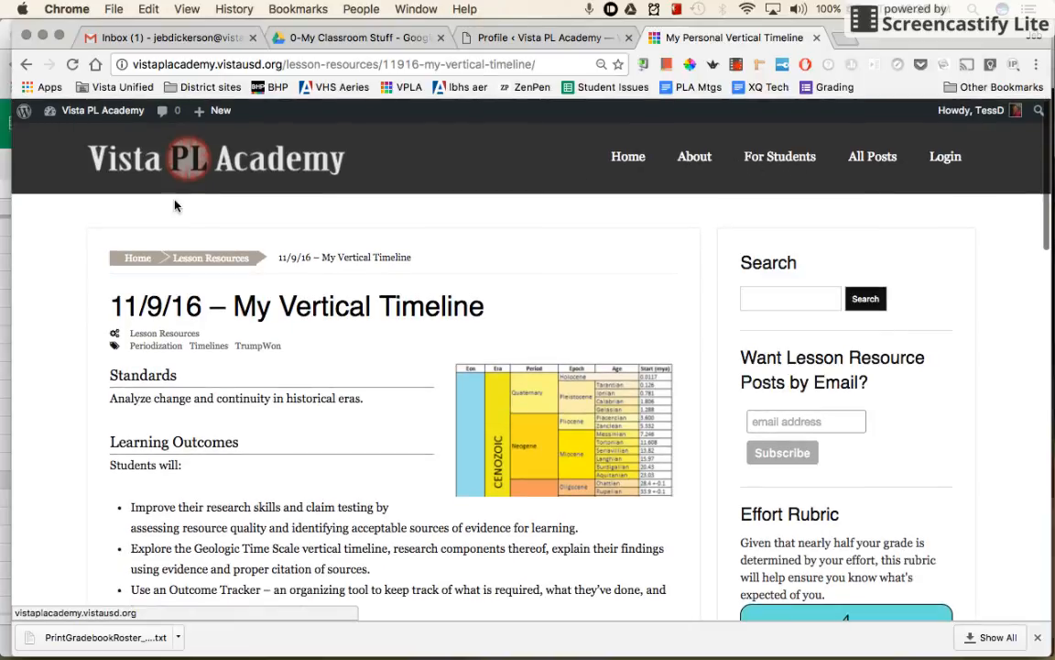
{"action": "scroll", "coordinate": [179, 290], "scroll_direction": "down", "scroll_amount": 5}
{"action": "scroll", "coordinate": [192, 311], "scroll_direction": "up", "scroll_amount": 5}
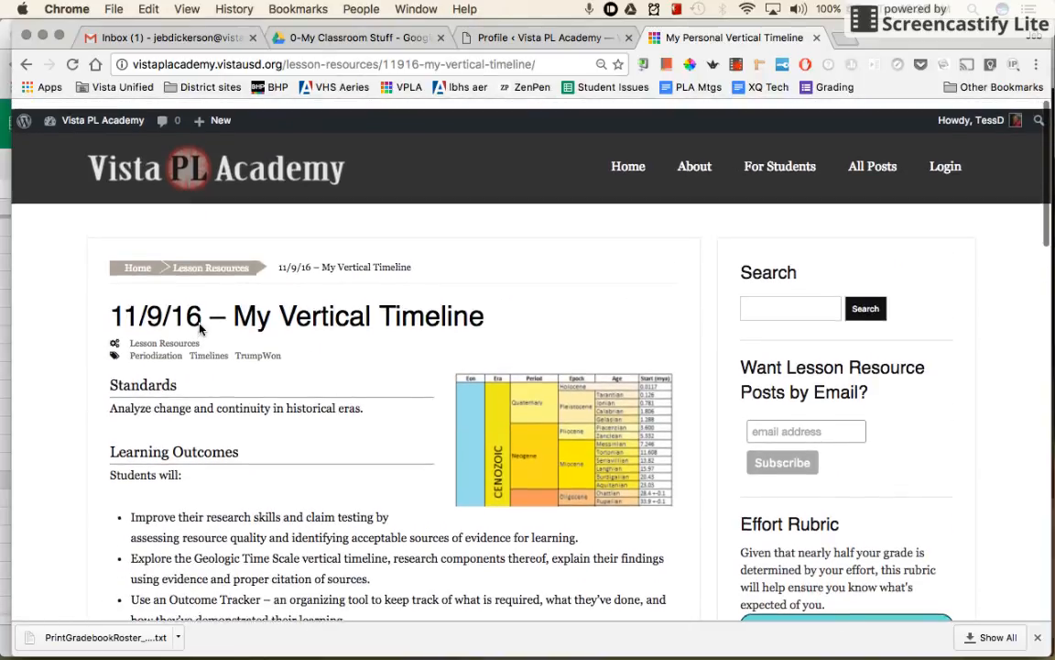
{"action": "scroll", "coordinate": [200, 328], "scroll_direction": "down", "scroll_amount": 10}
{"action": "scroll", "coordinate": [199, 328], "scroll_direction": "down", "scroll_amount": 4}
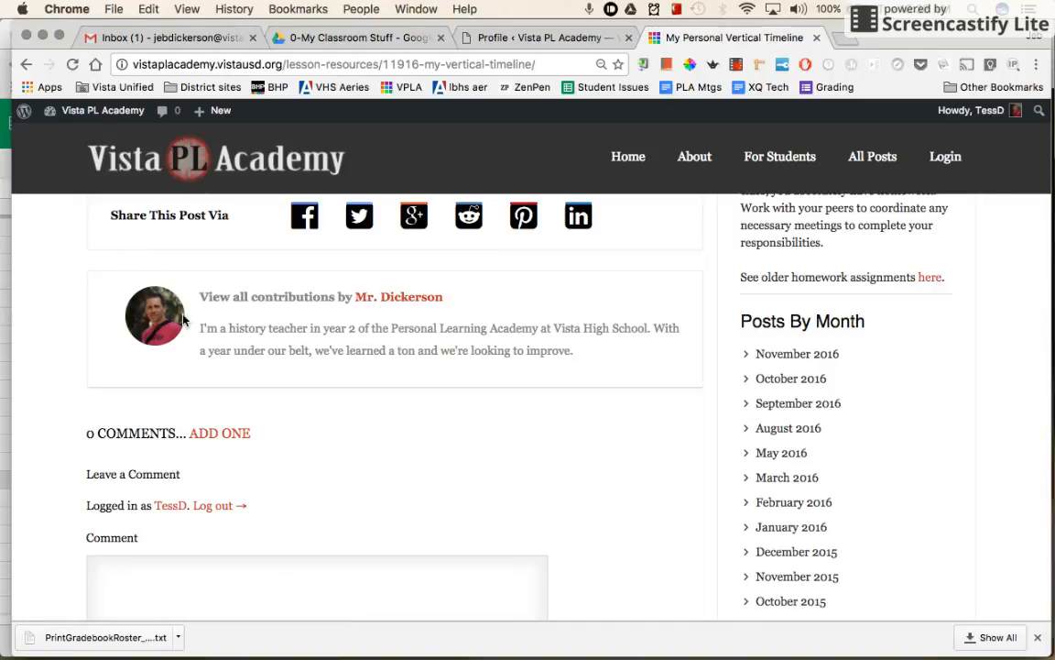
{"action": "left_click_drag", "start_coordinate": [202, 328], "coordinate": [535, 363]}
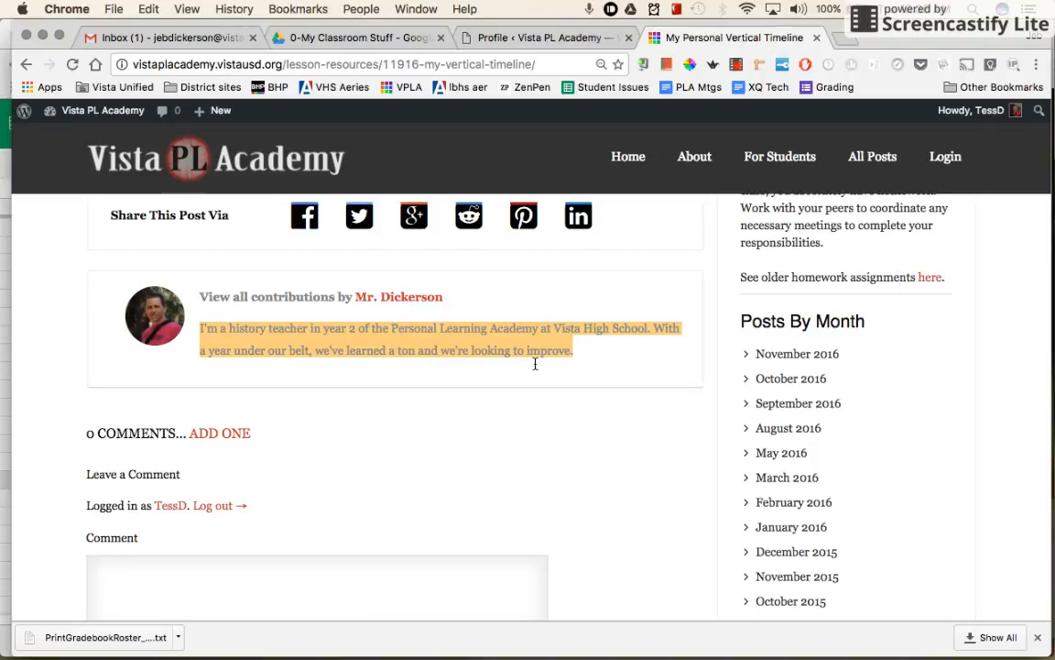